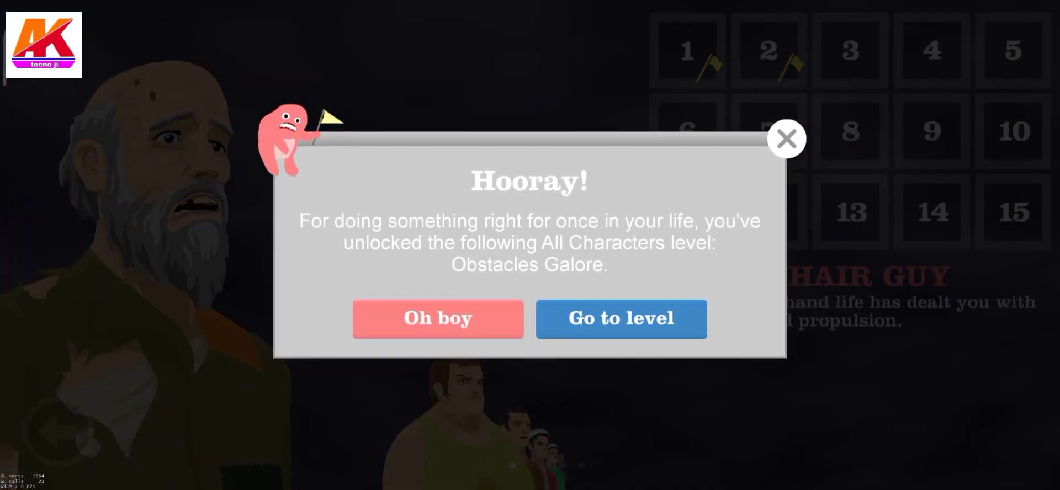
- Dismiss the Hooray level-unlocked popup with 'Oh boy'
left_click(439, 319)
- Swipe the character carousel to the next playable character
left_click_drag(746, 373, 249, 373)
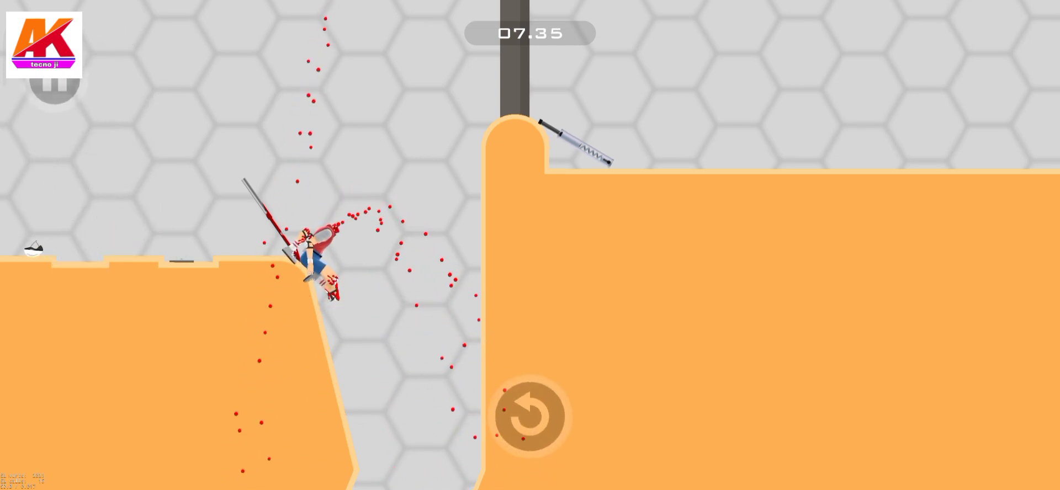
- Restart the Pogo Stick Guy level after crashing
left_click(530, 416)
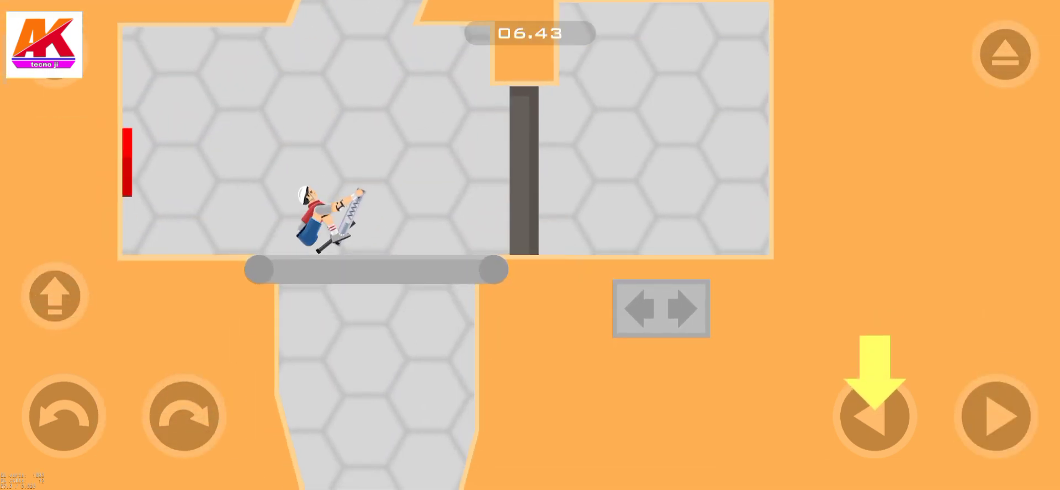
left_click(996, 416)
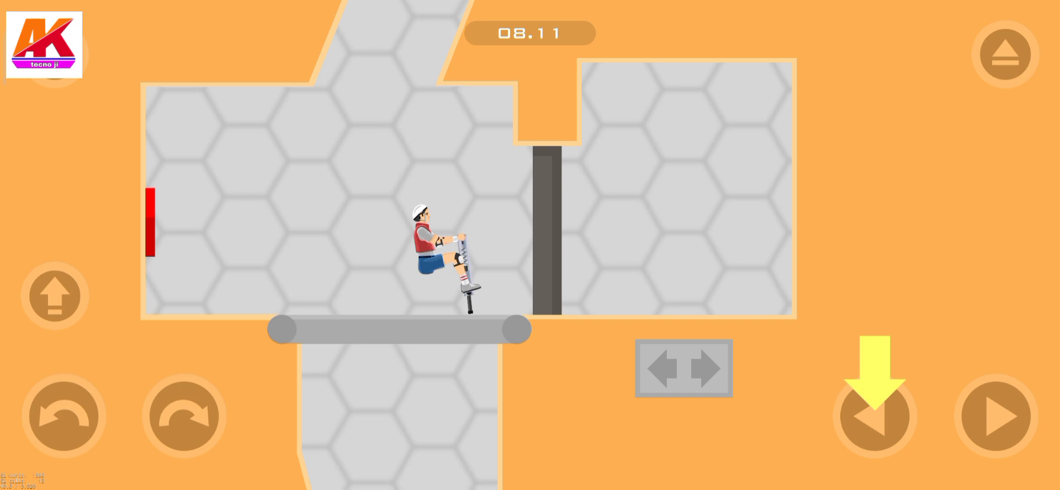
left_click(997, 417)
left_click(875, 417)
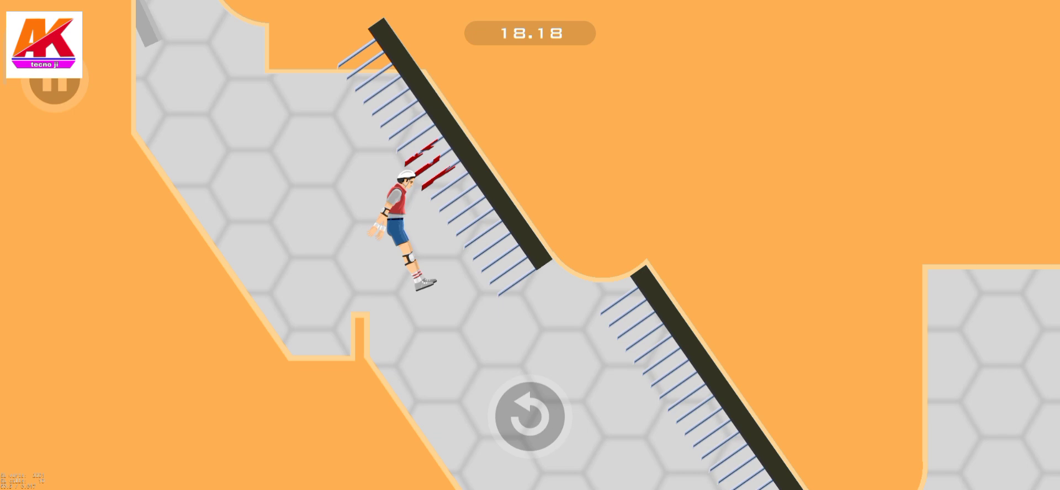
left_click(530, 416)
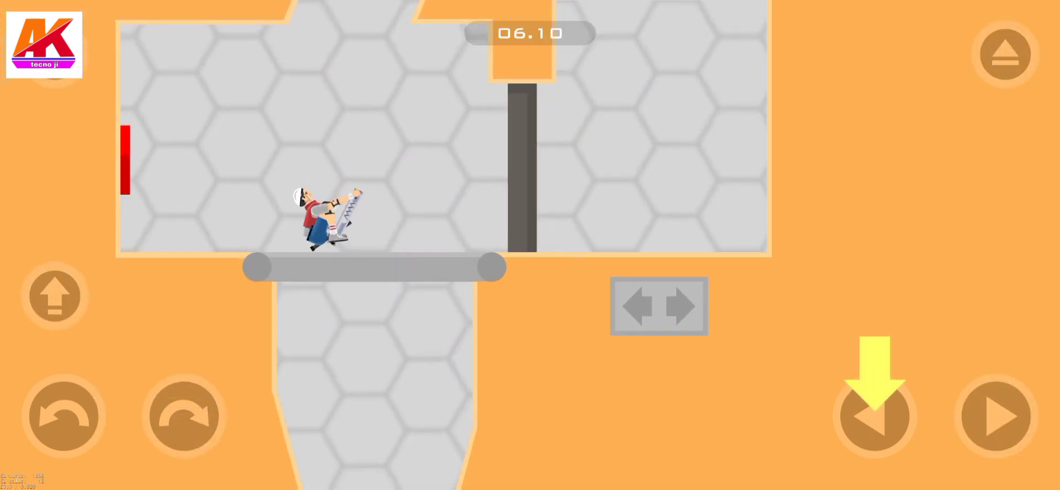
- Bounce the pogo rider along the platforms, flipping forward to land and keep moving right
left_click(874, 416)
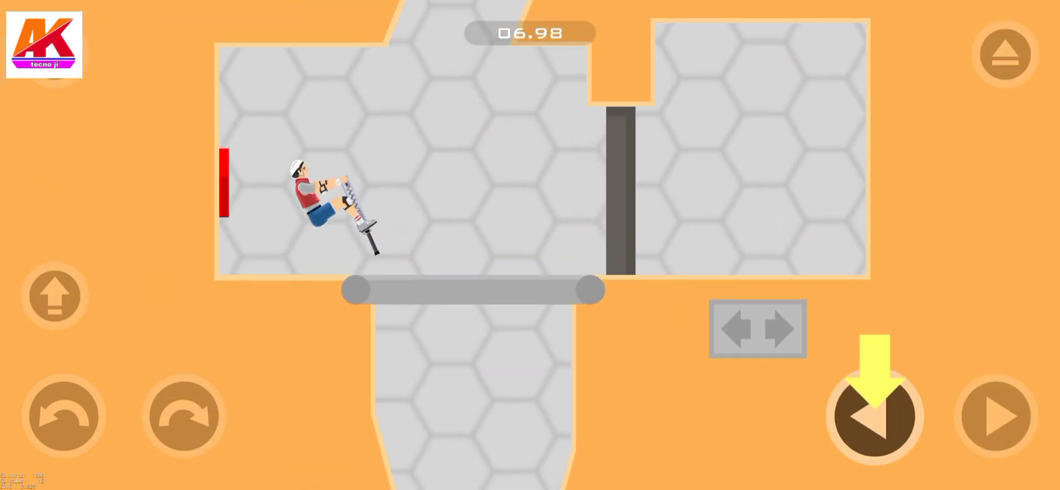
left_click(997, 417)
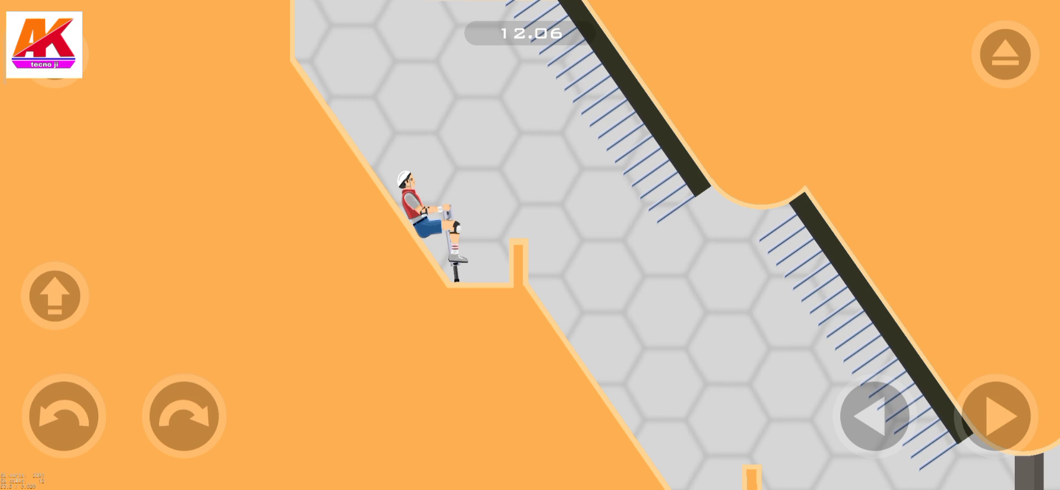
left_click(184, 416)
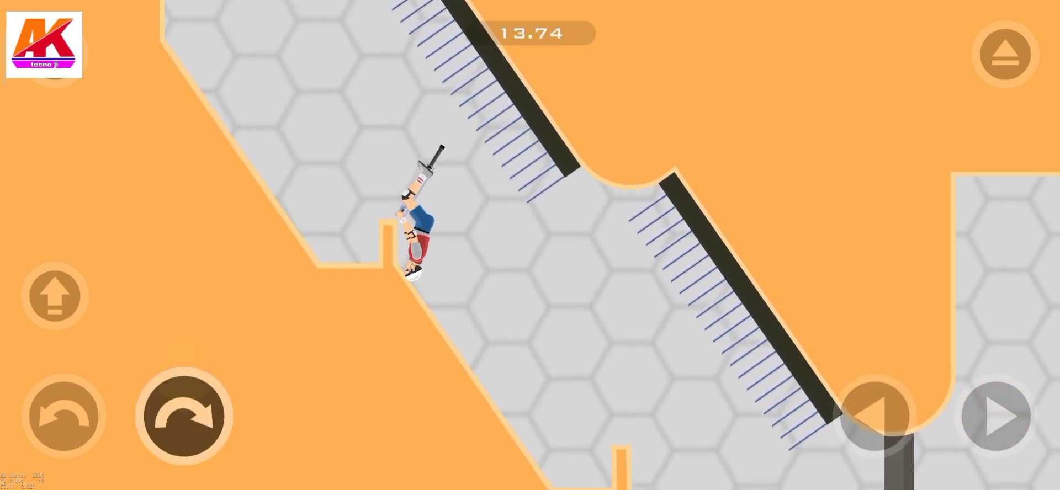
left_click(184, 417)
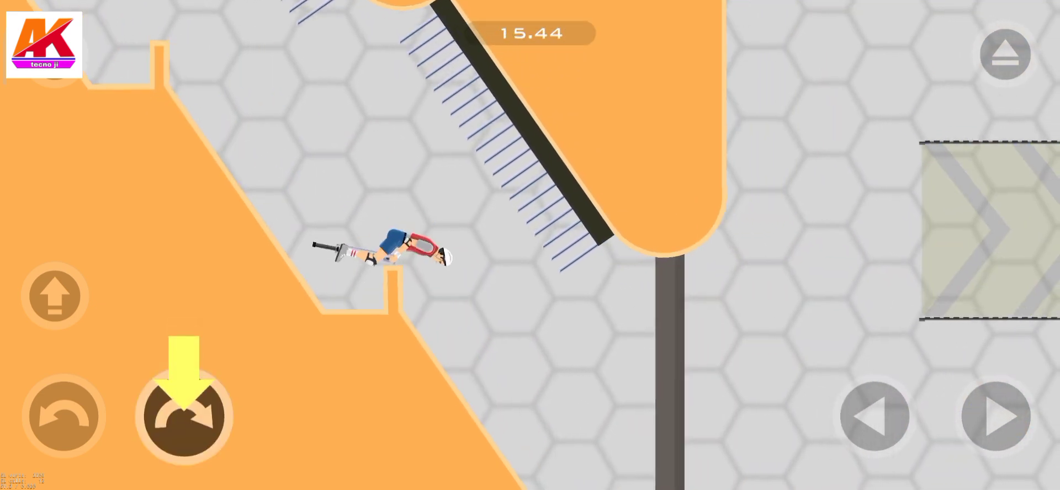
left_click(996, 417)
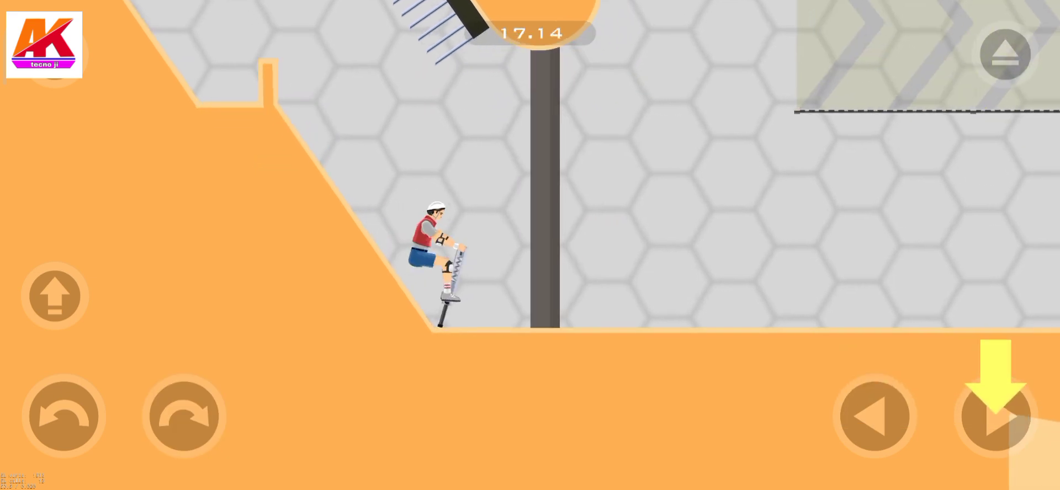
left_click(996, 417)
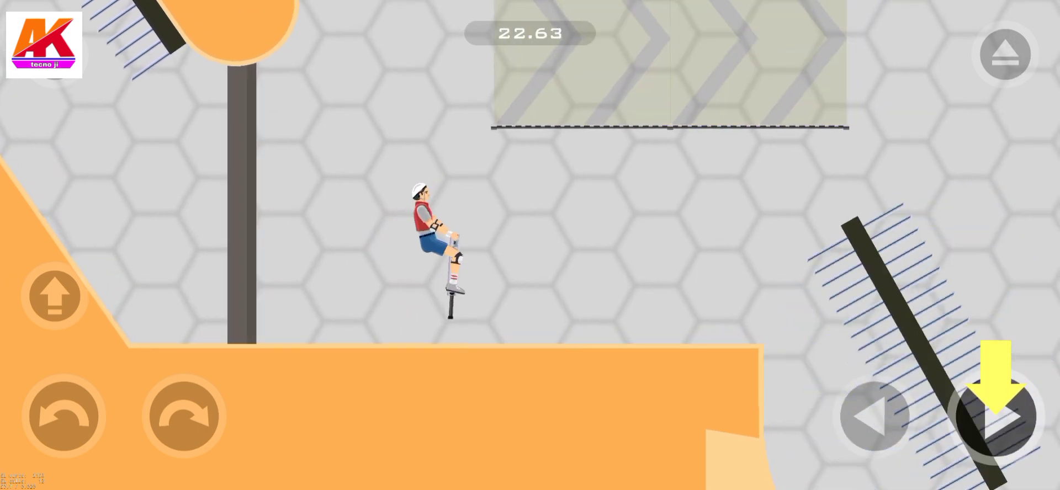
- Reach the finish flag for a 49.37-second victory and start the dark next level
left_click(55, 296)
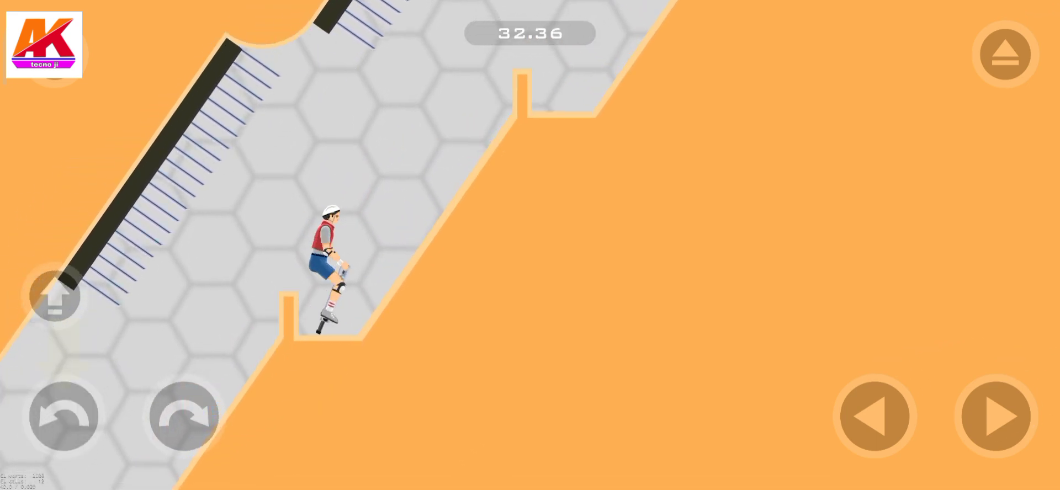
left_click(65, 417)
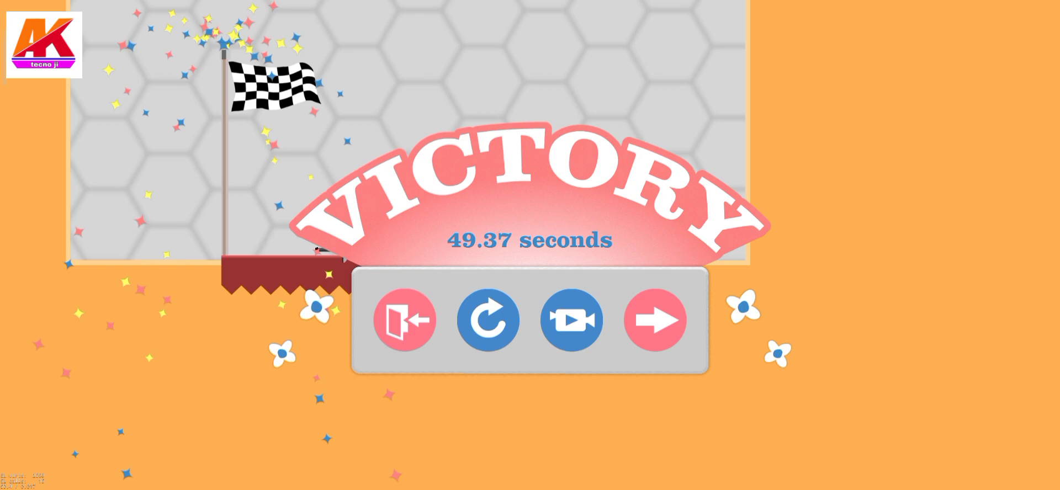
left_click(655, 320)
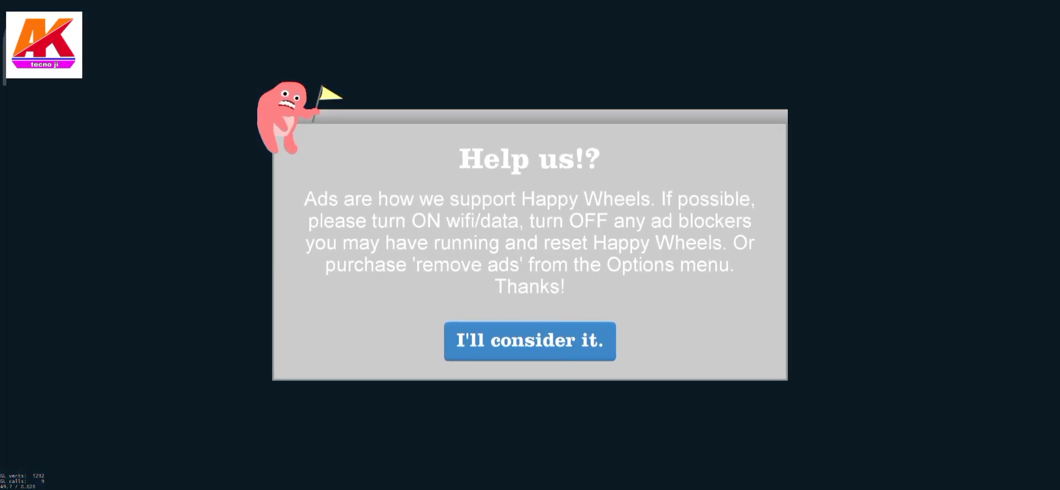
left_click(530, 340)
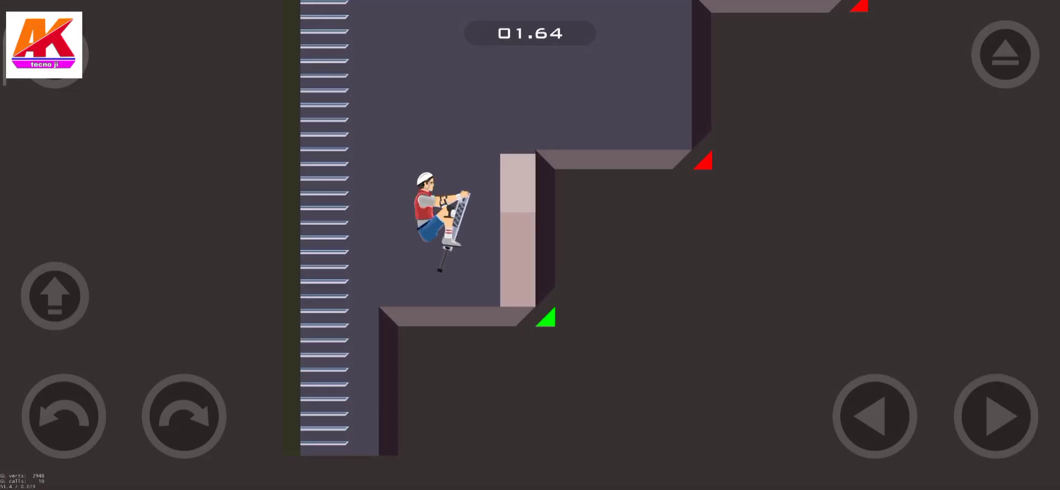
left_click(183, 416)
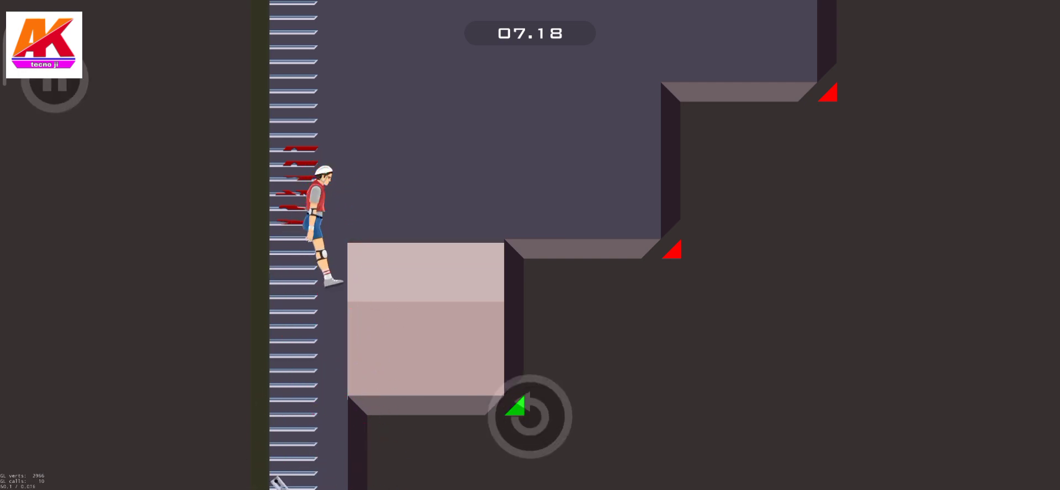
left_click(531, 416)
- Hop the pogo rider up the scaffolding ledges, flipping forward to land and launch high
left_click(184, 416)
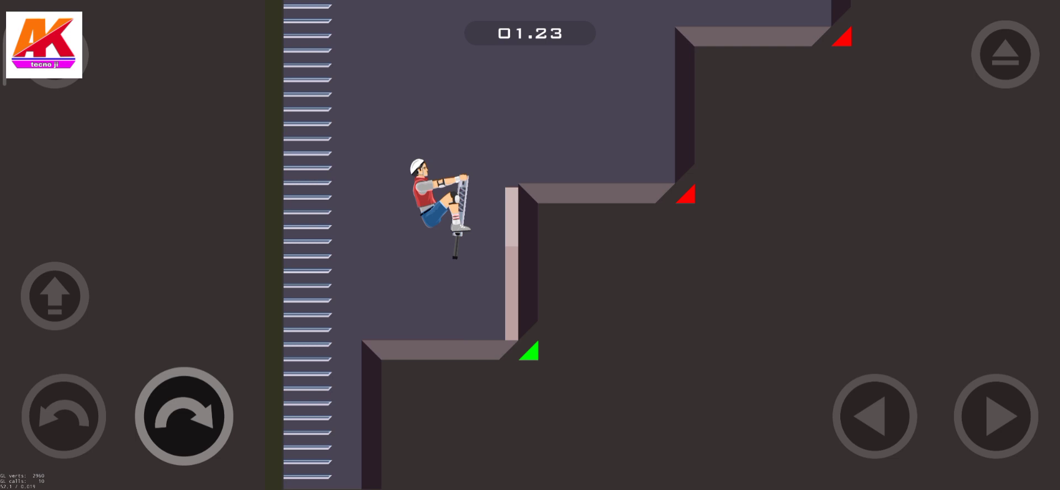
left_click(997, 417)
left_click(54, 296)
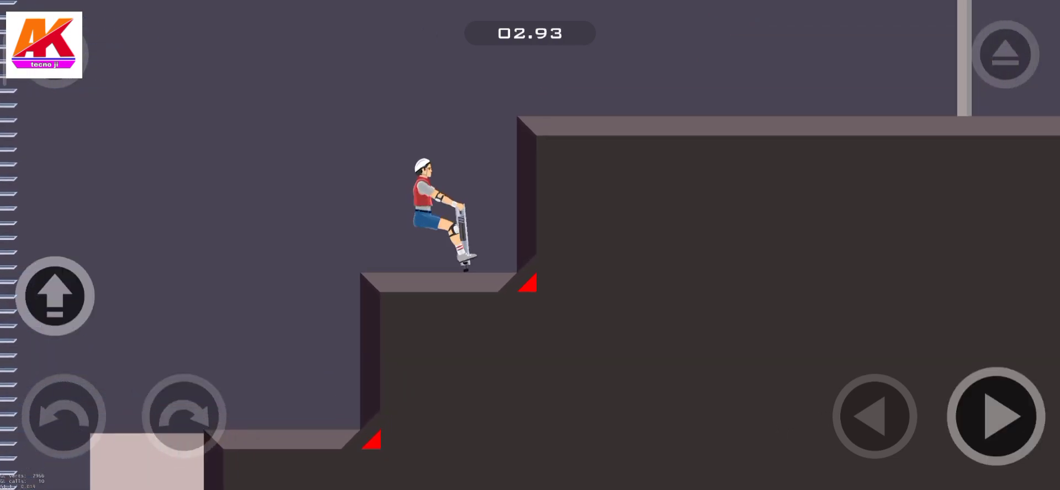
left_click(185, 416)
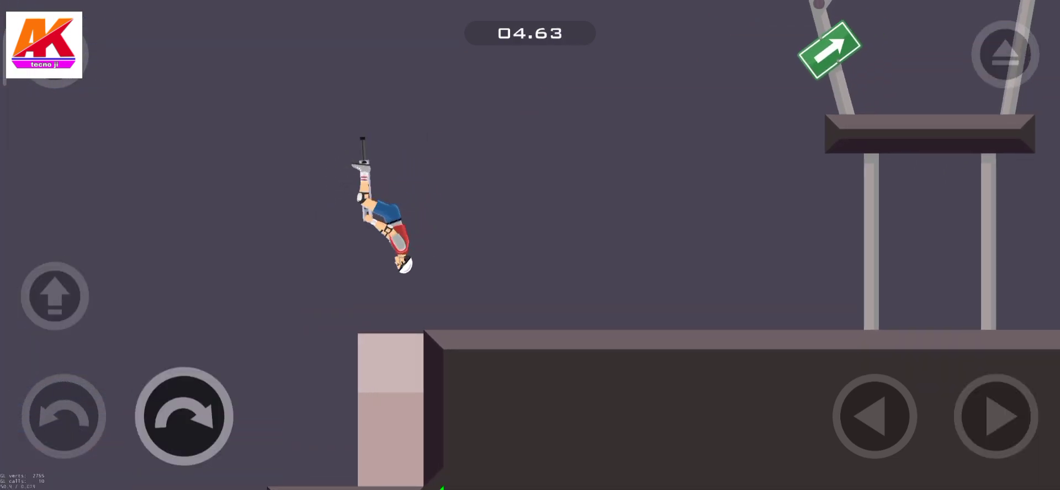
left_click(184, 416)
left_click(997, 416)
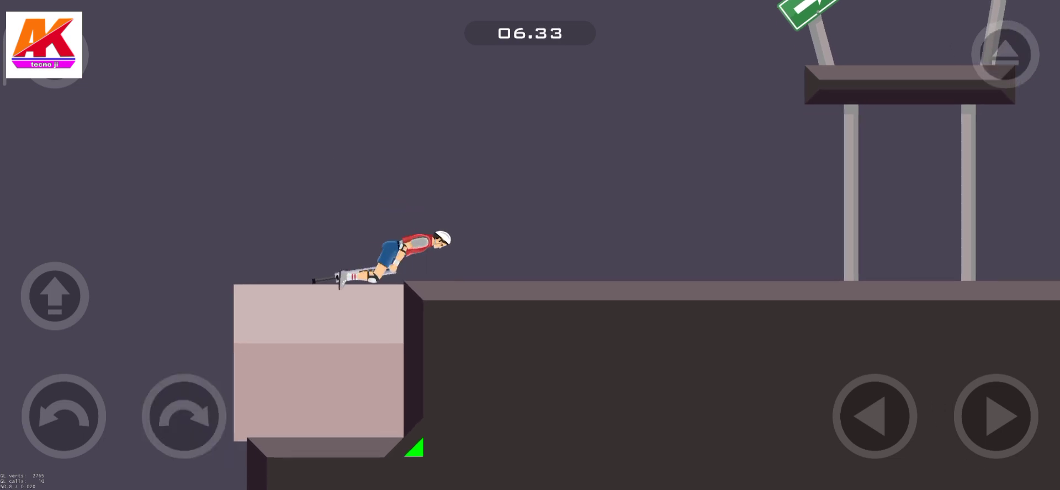
left_click(55, 296)
left_click(996, 415)
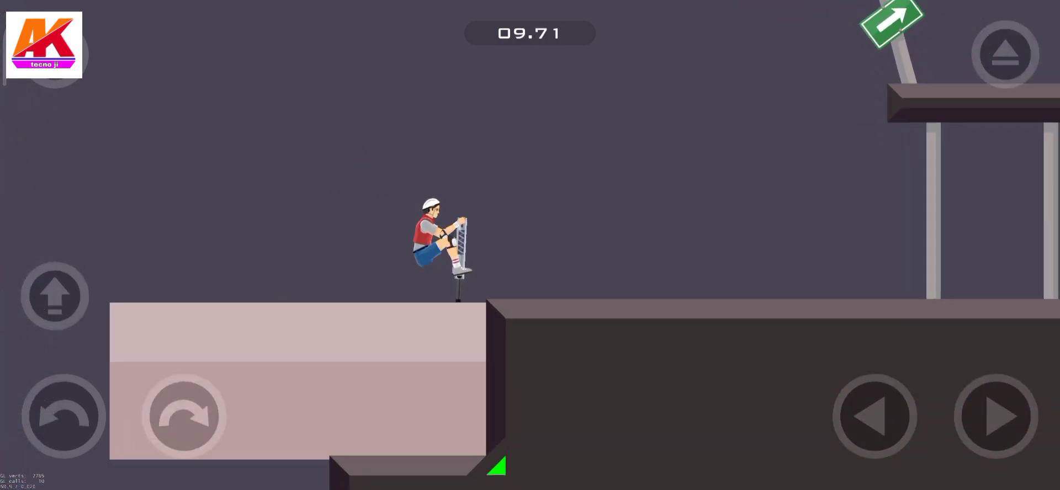
- Jump toward the right ledge, then recover upright on the ground floor after falling
left_click(54, 296)
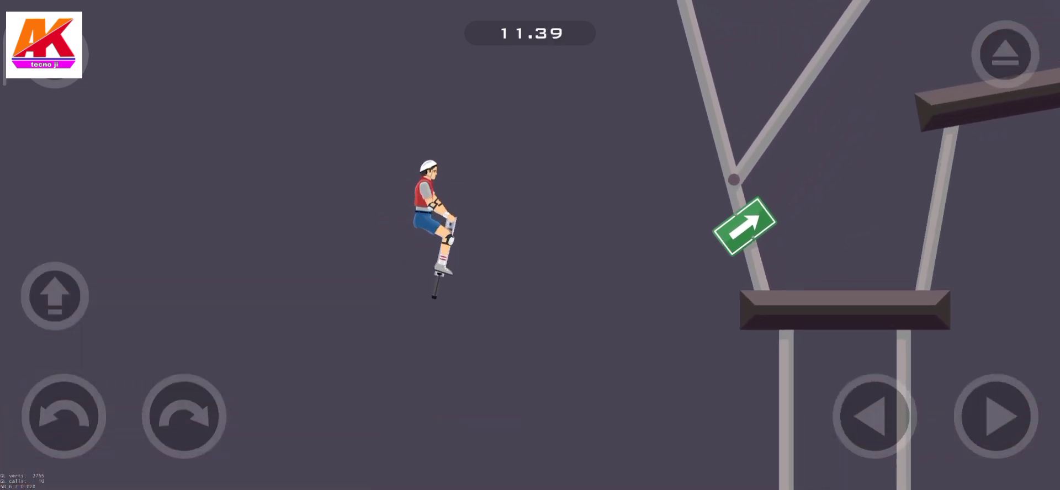
left_click(997, 416)
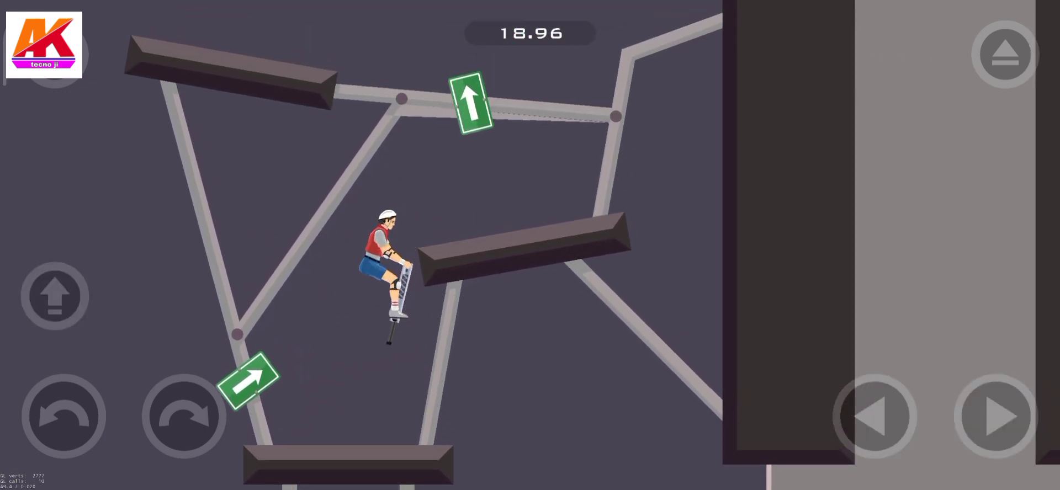
left_click(875, 416)
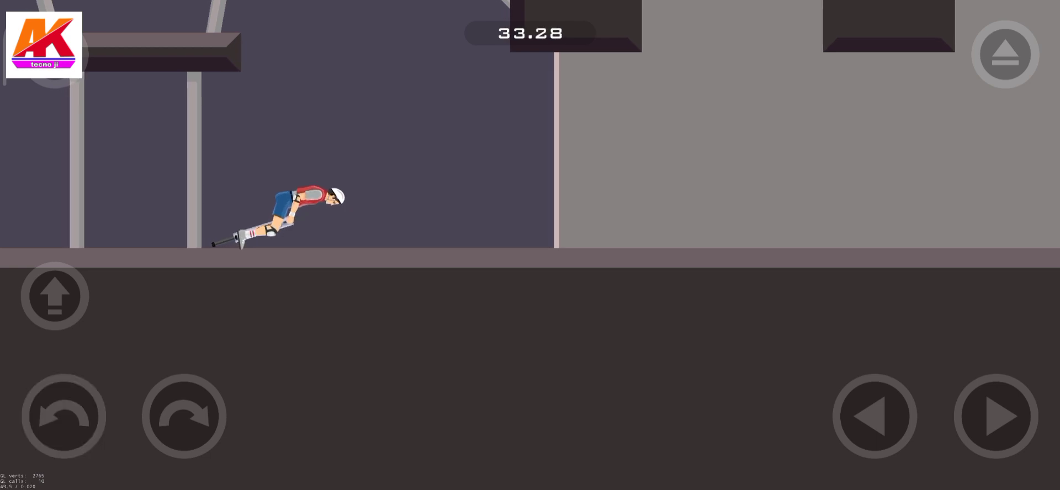
left_click(875, 416)
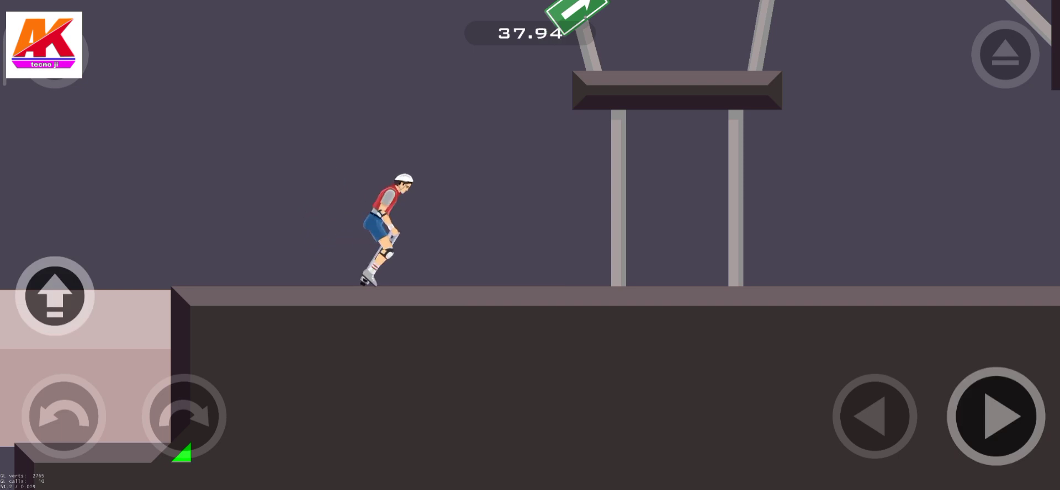
left_click(184, 416)
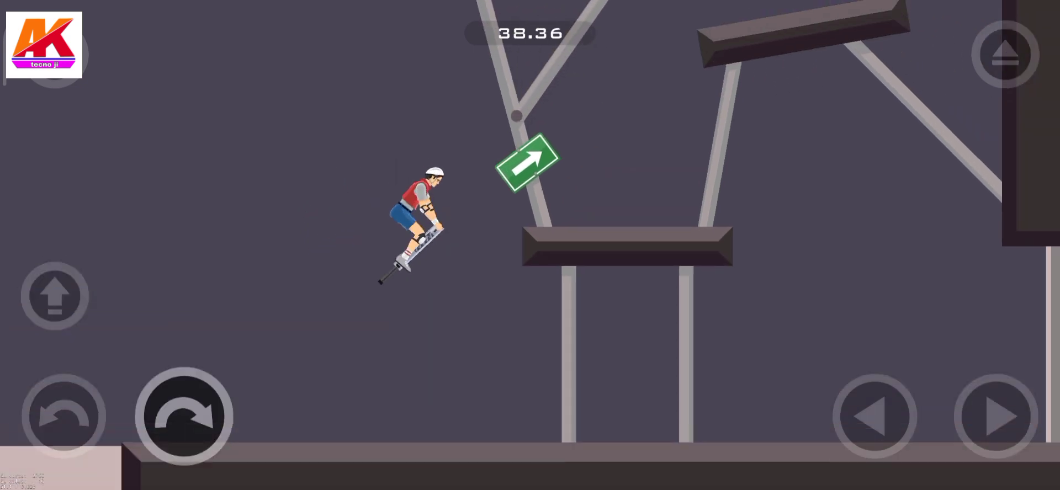
left_click(874, 416)
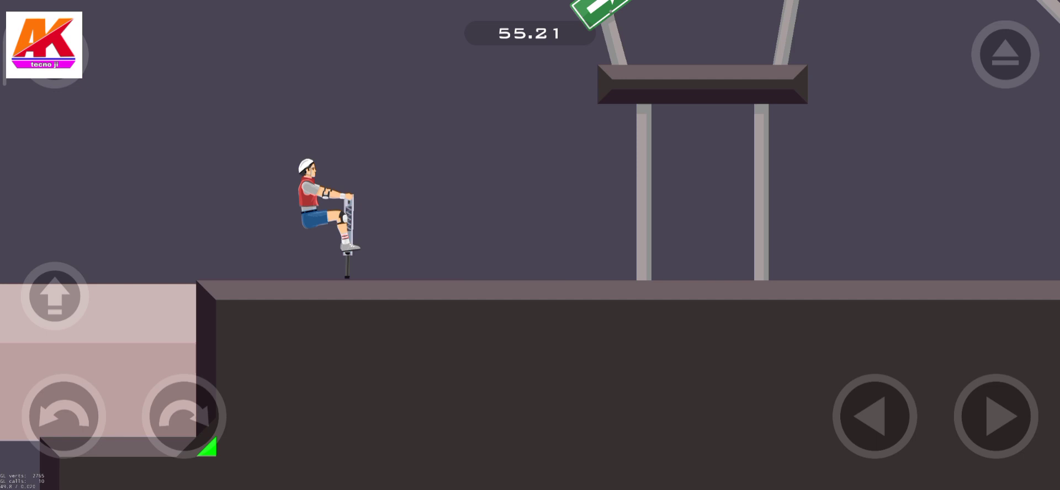
- Steady the rider and flip forward onto the first girder platform
left_click(996, 416)
left_click(875, 415)
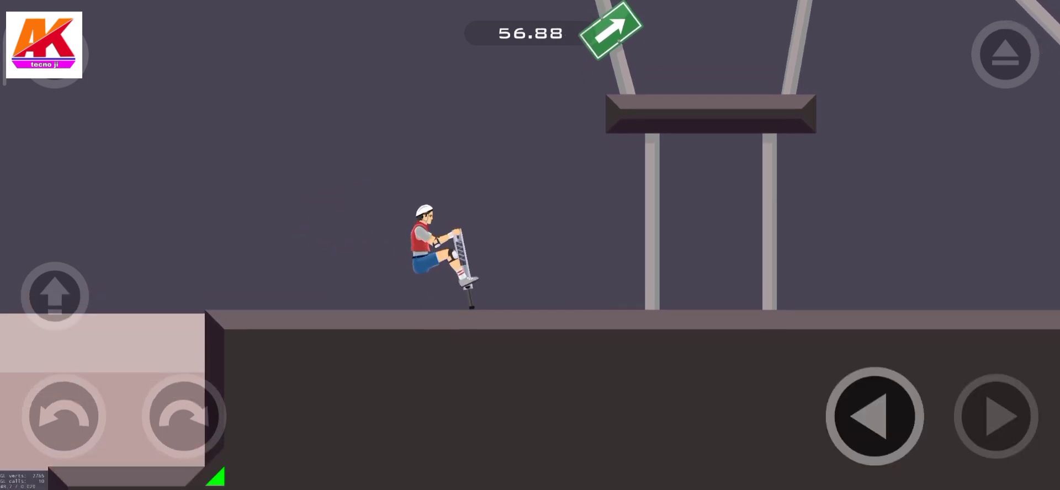
left_click(996, 416)
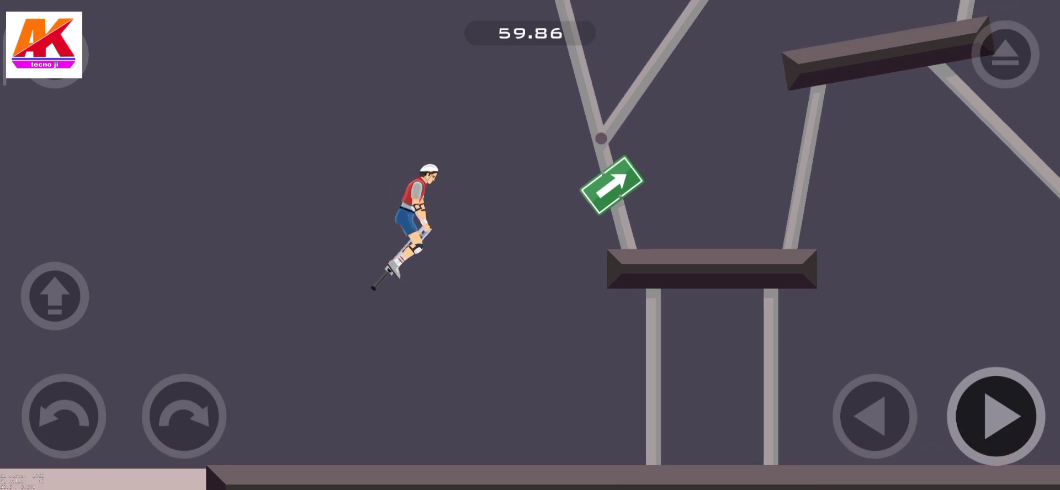
left_click(184, 416)
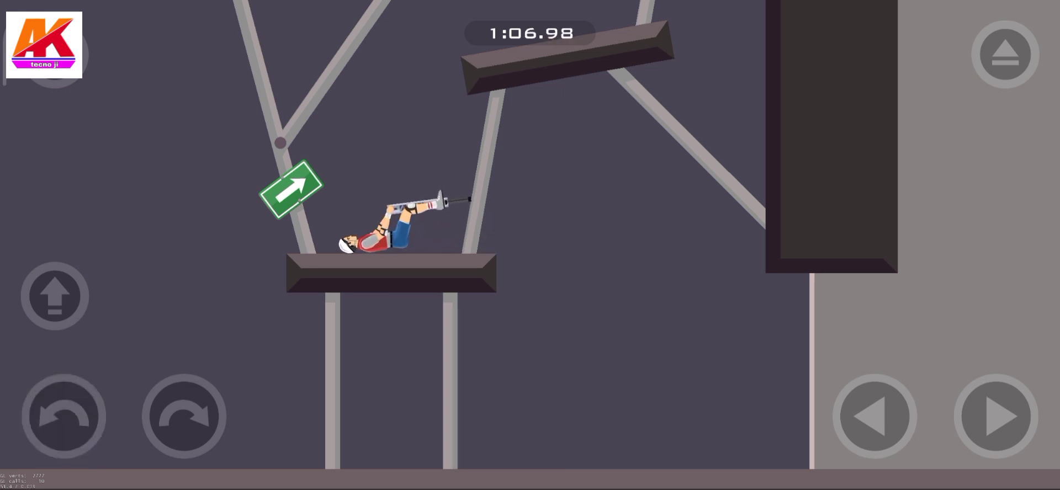
left_click(874, 416)
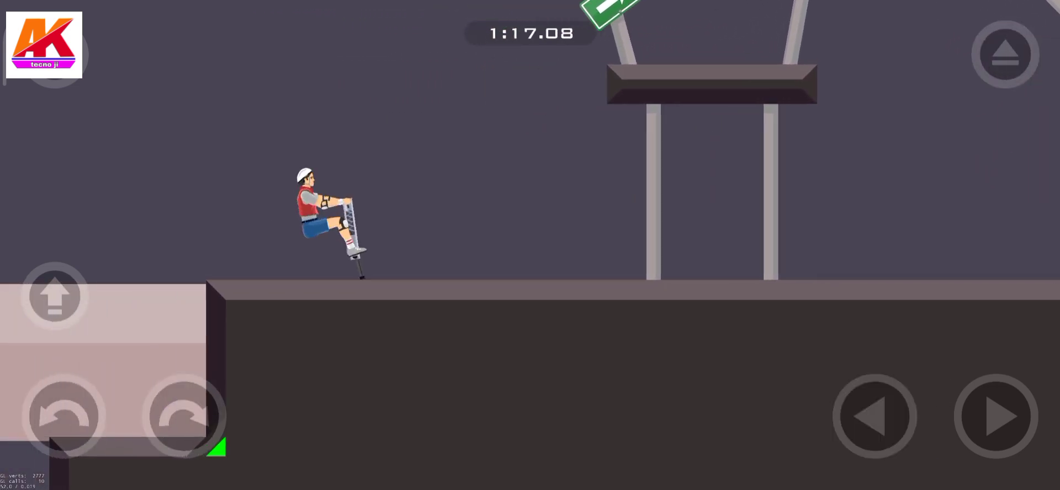
- Hop onto the higher tilted platforms and land upright on the top beam
left_click(997, 416)
left_click(184, 415)
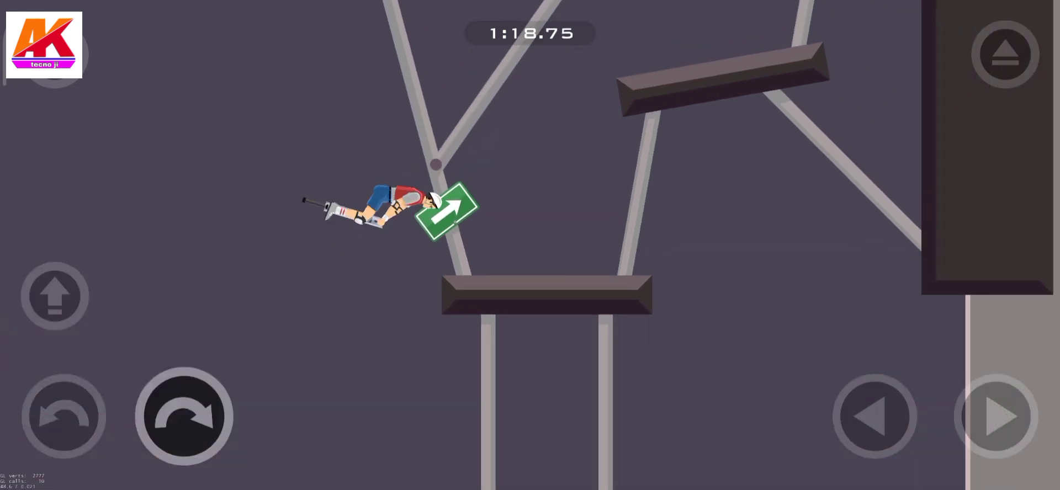
left_click(875, 416)
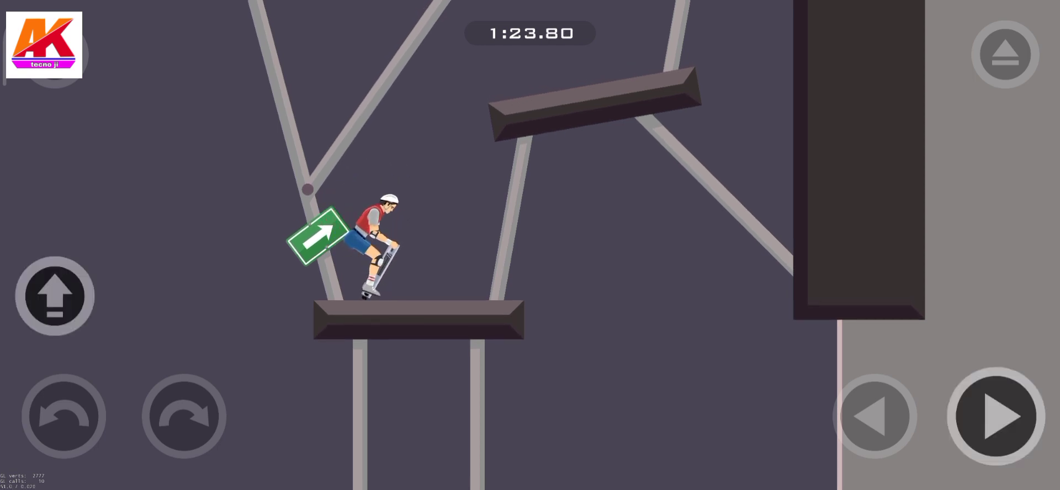
left_click(184, 416)
left_click(64, 416)
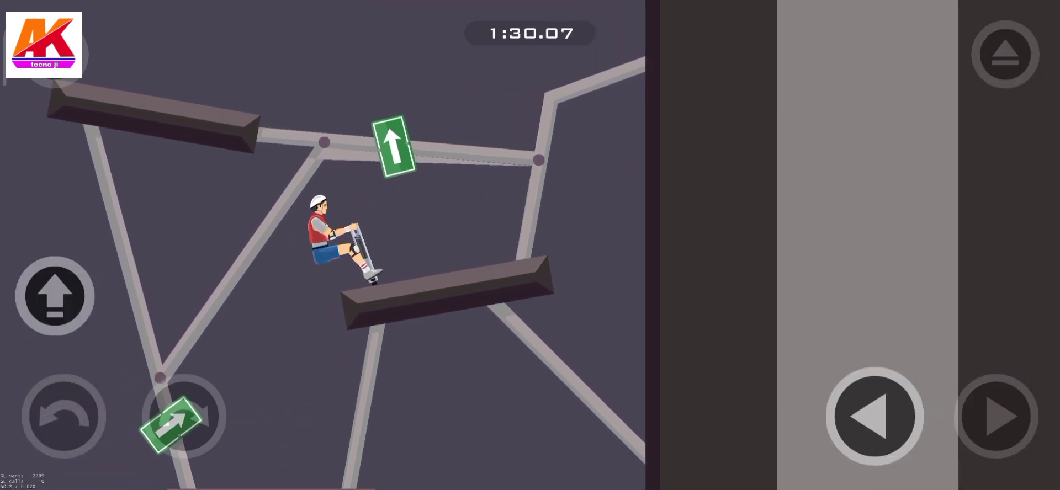
left_click(64, 416)
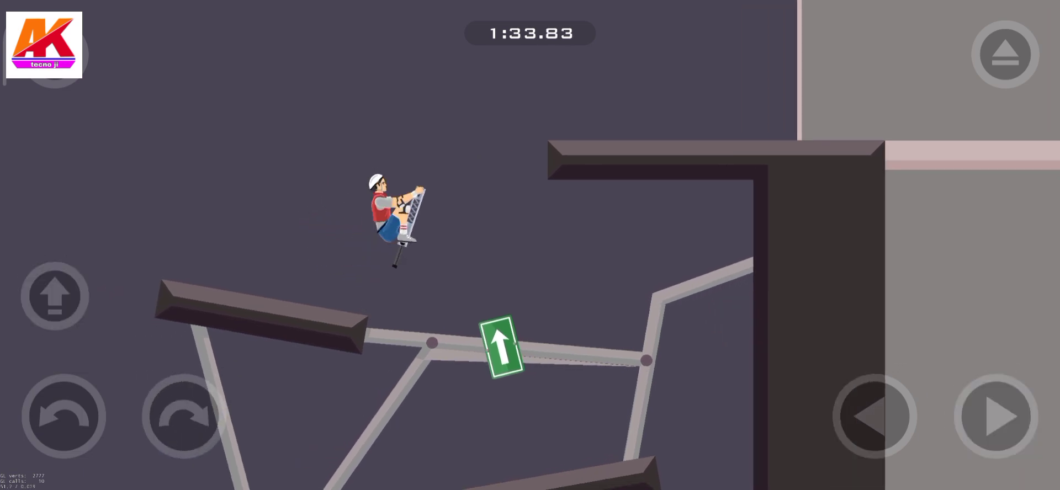
- Launch off the high ledge into the grey pillar room and hop over the pillars until crashing
left_click(184, 415)
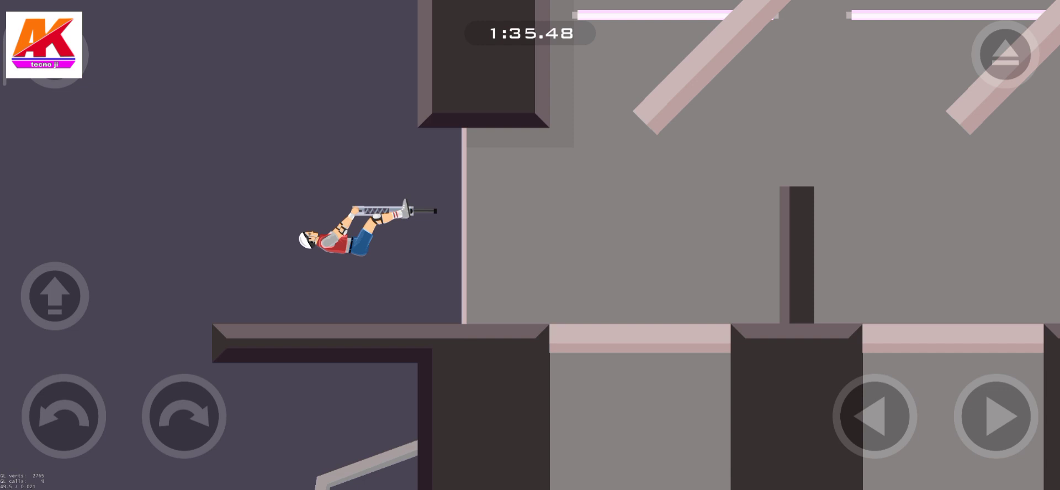
left_click(184, 416)
left_click(997, 416)
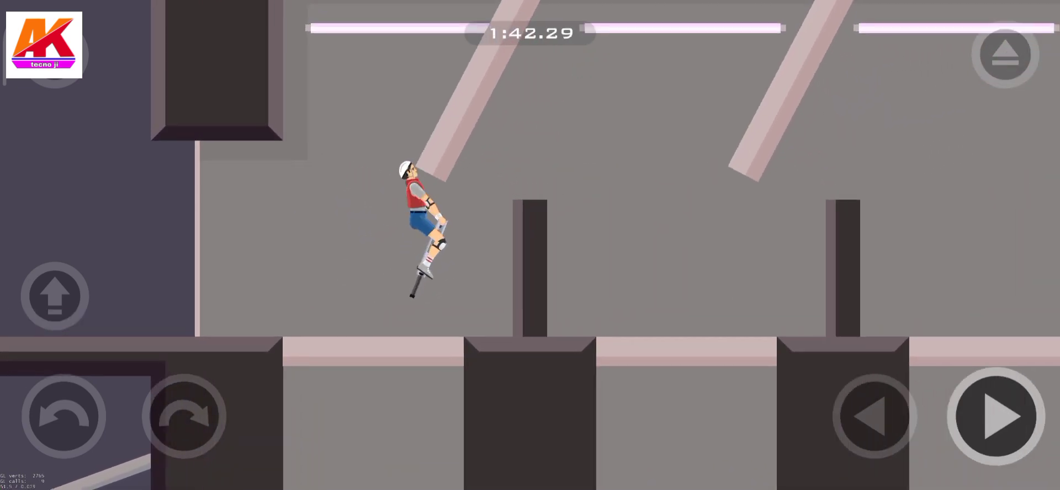
left_click(55, 296)
left_click(183, 416)
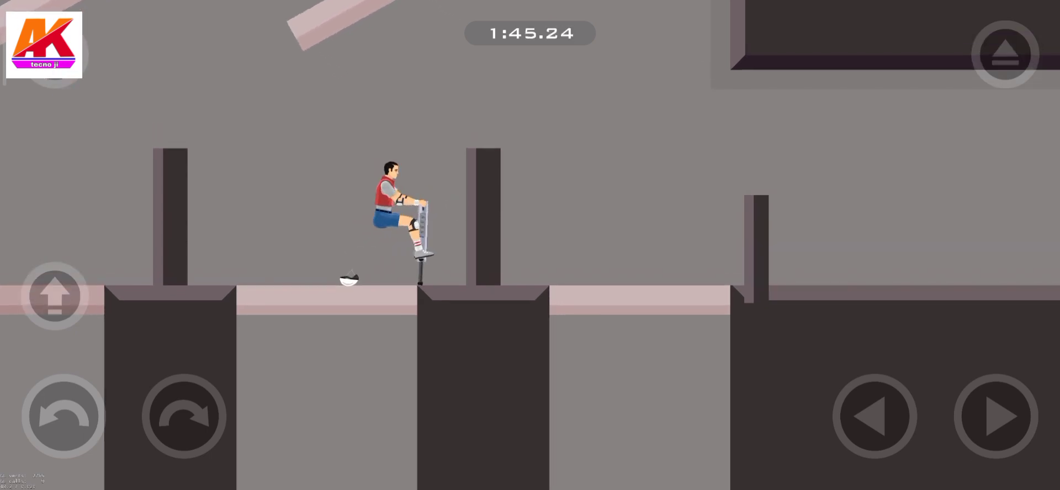
left_click(996, 415)
left_click(54, 296)
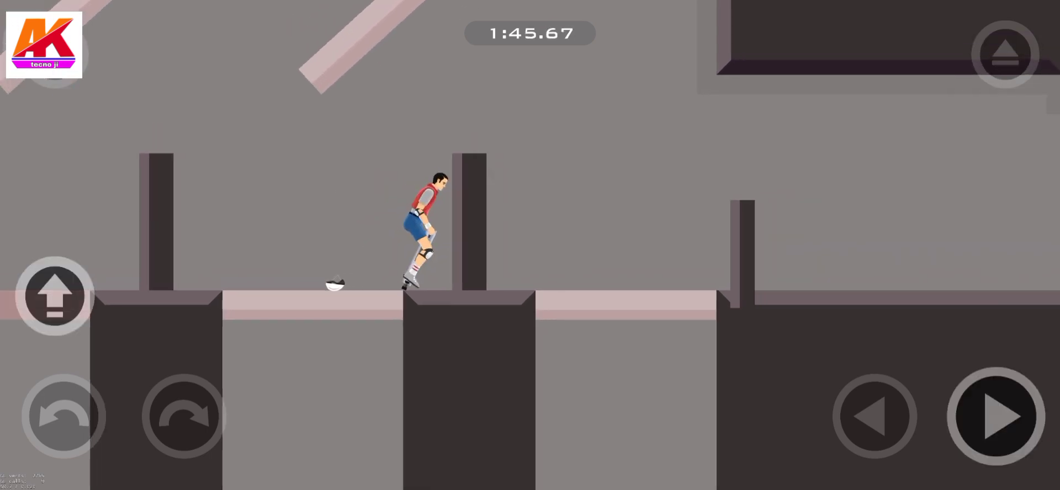